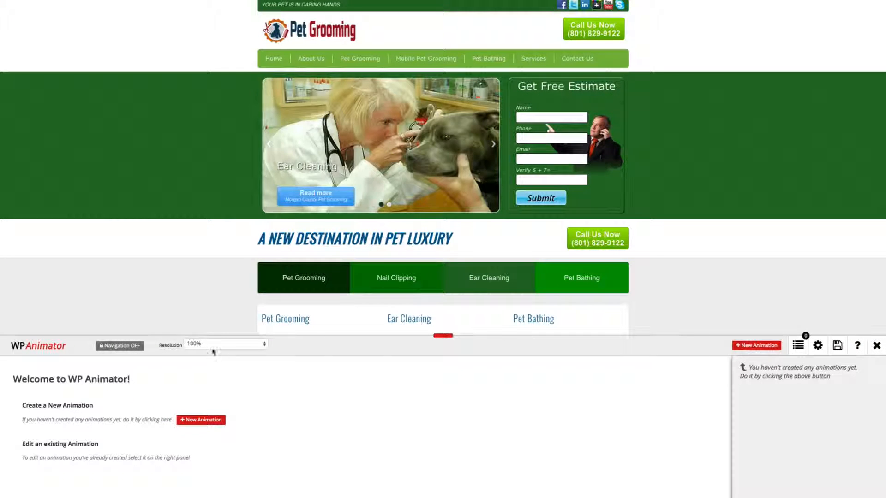
- Try the page preview at a custom resolution of 1600, and return the resolution to 100%
click(208, 345)
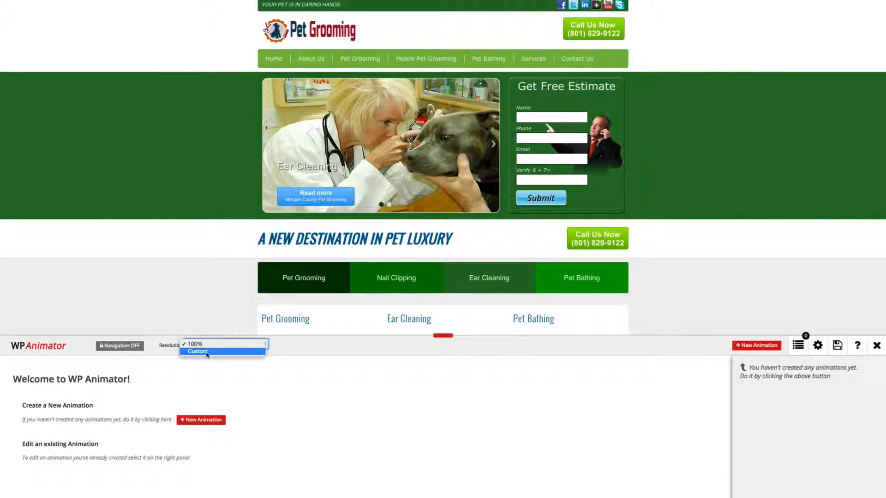
click(208, 353)
mouse_move(309, 347)
mouse_down()
mouse_move(275, 348)
mouse_move(322, 347)
mouse_up()
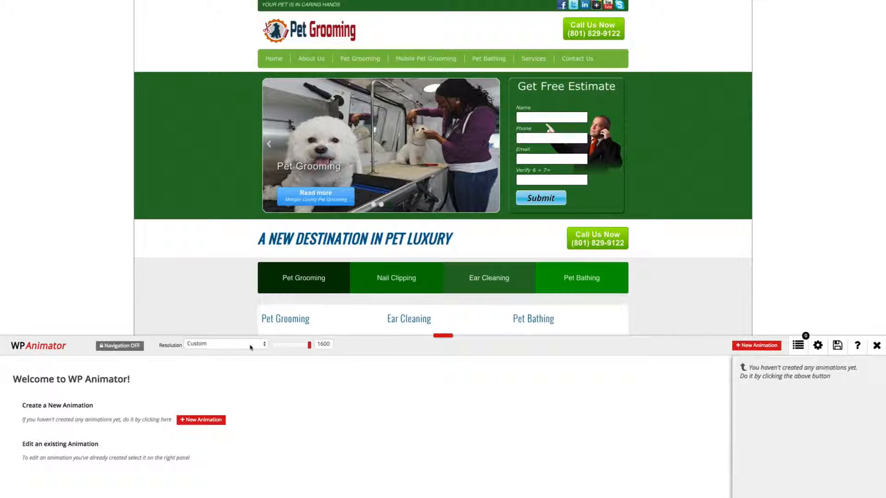
click(221, 344)
click(209, 352)
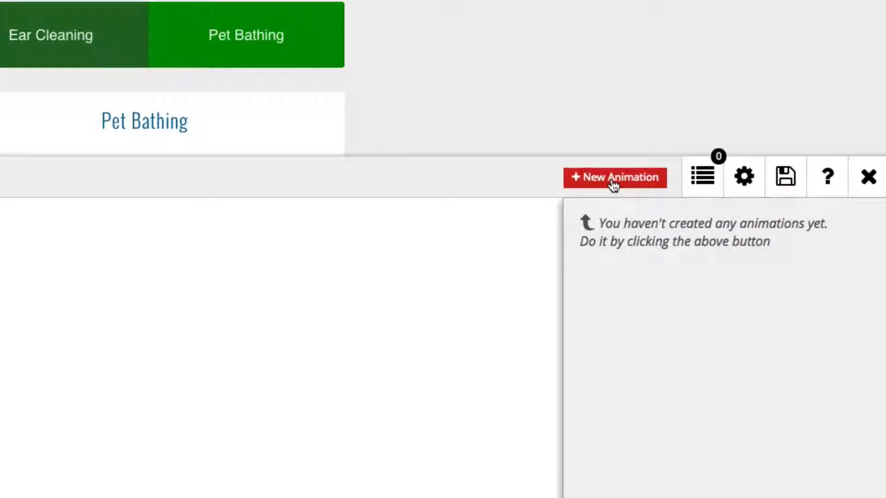
- Create a new animation and name it Logo Animation
click(614, 184)
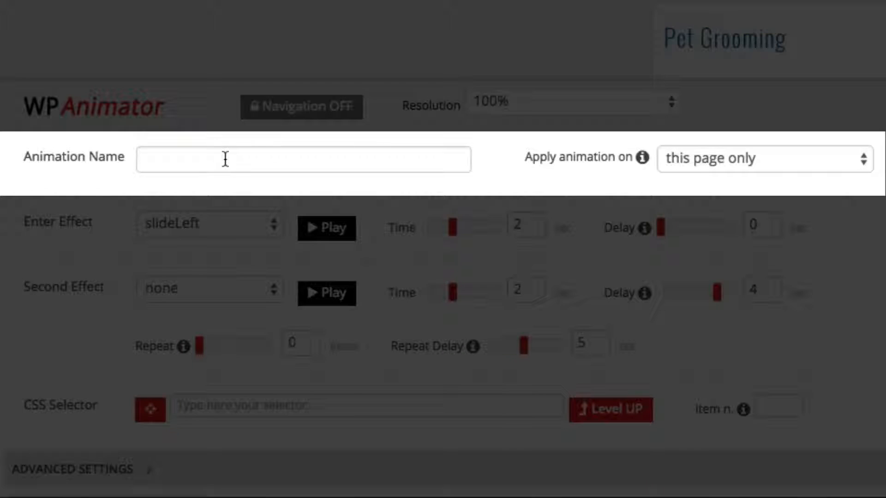
click(226, 159)
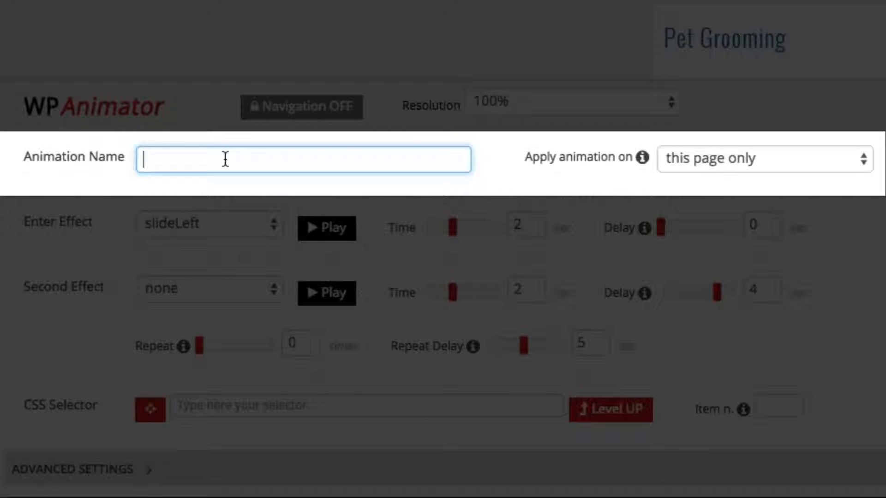
text(Logo Animation)
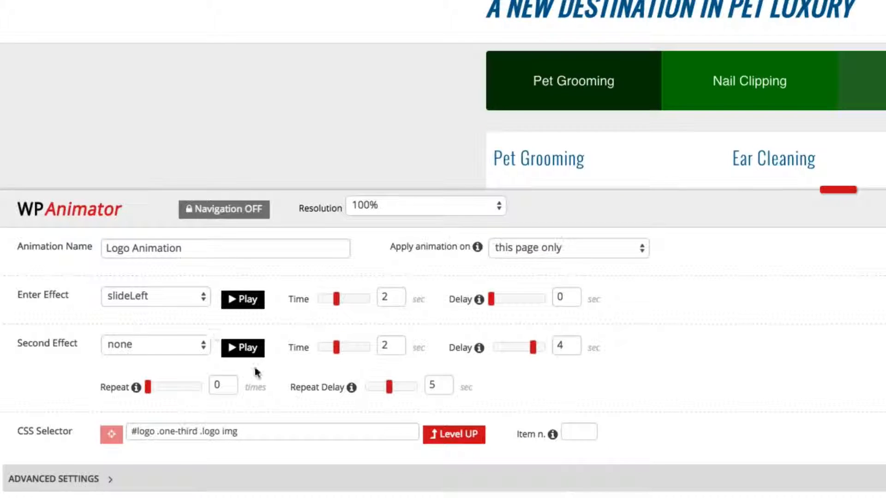
- Try the bounce, scaleVBounce and creative6 enter effects on the logo
click(164, 296)
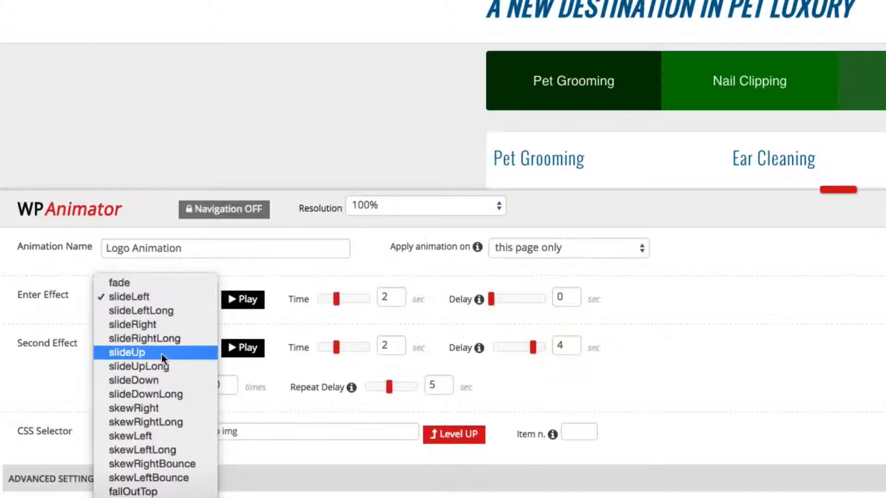
scroll(162, 353, down, 10)
scroll(161, 355, down, 3)
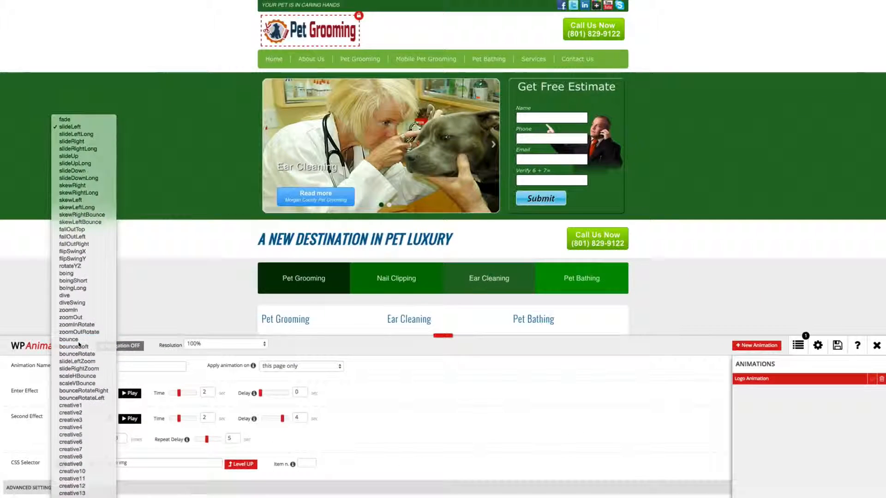
click(146, 201)
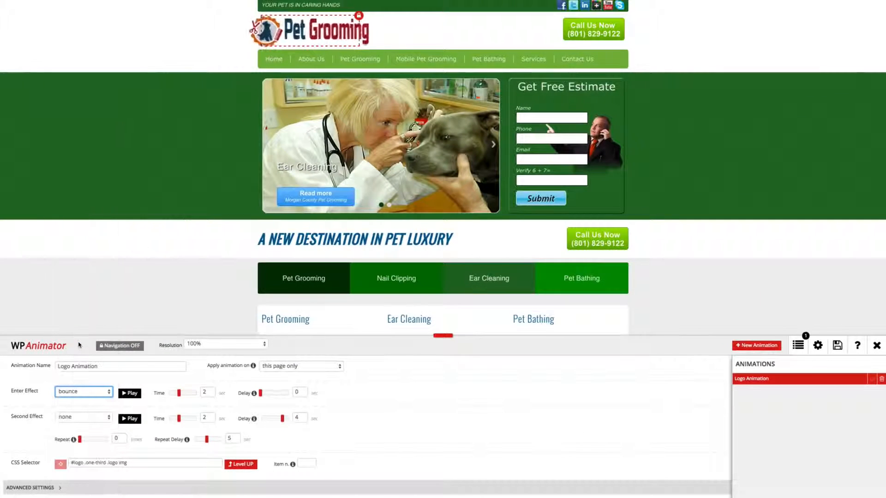
click(93, 392)
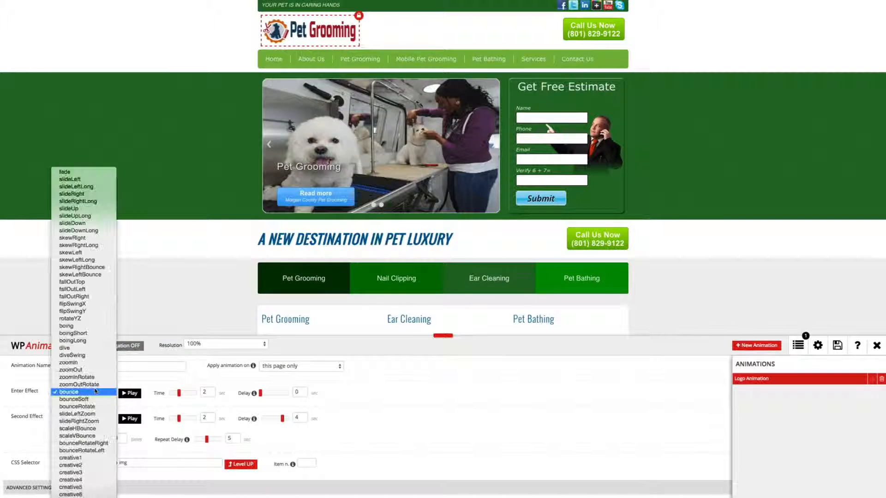
click(93, 437)
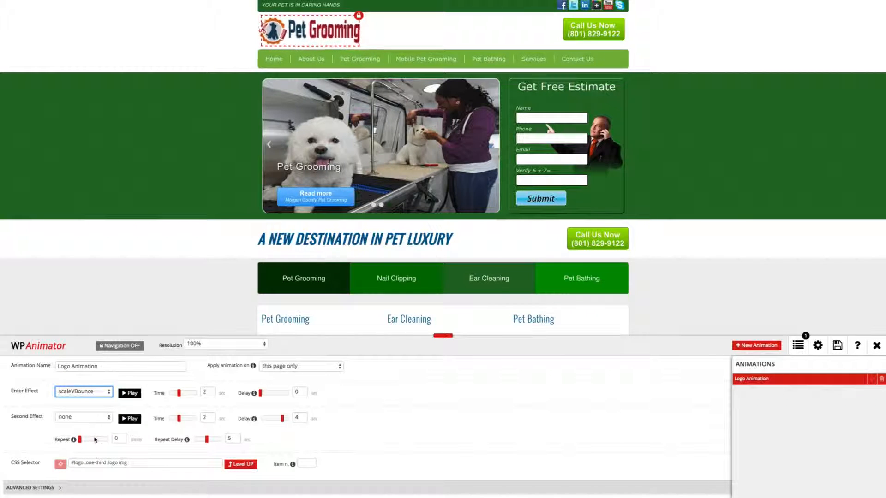
click(88, 393)
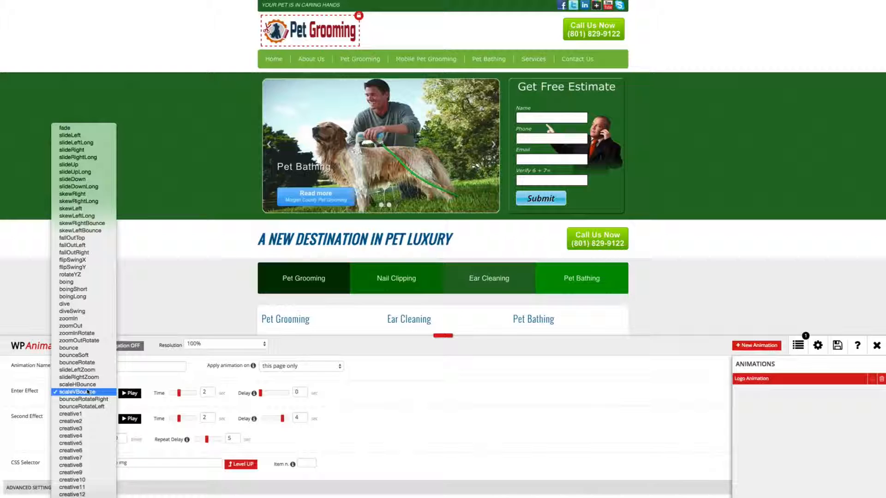
click(81, 451)
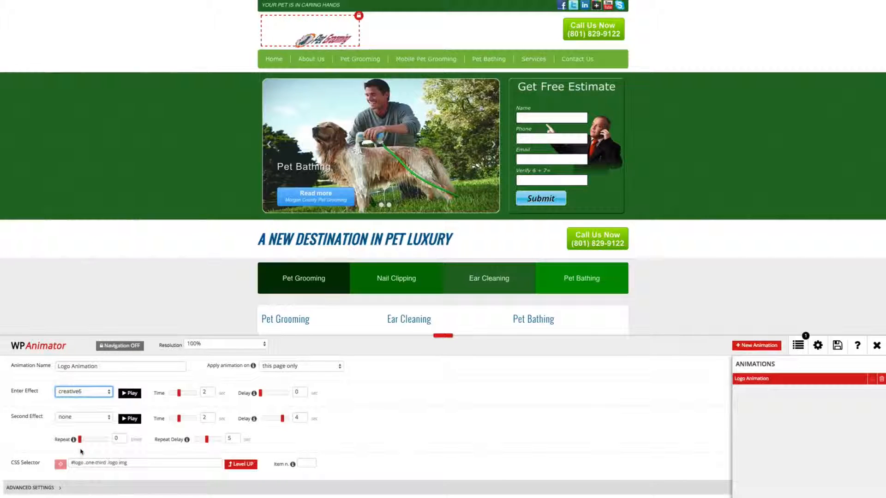
- Set the logo's enter effect to scaleVBounce and play its preview
click(90, 392)
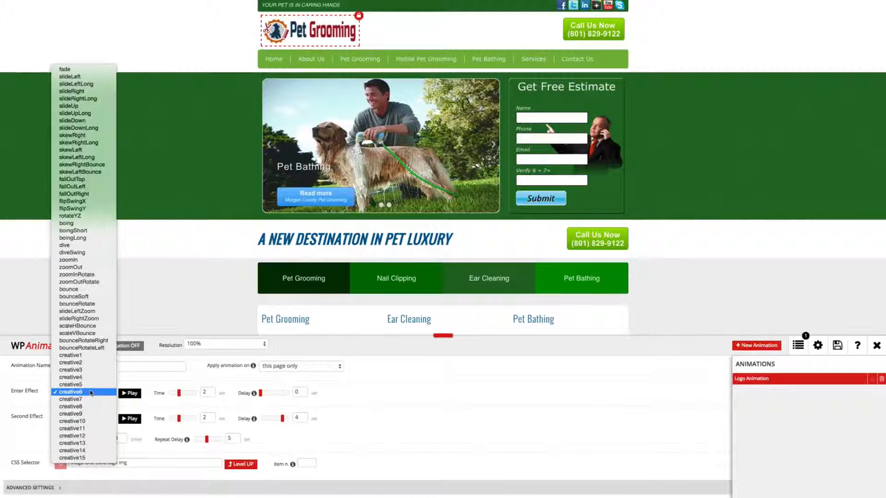
click(89, 334)
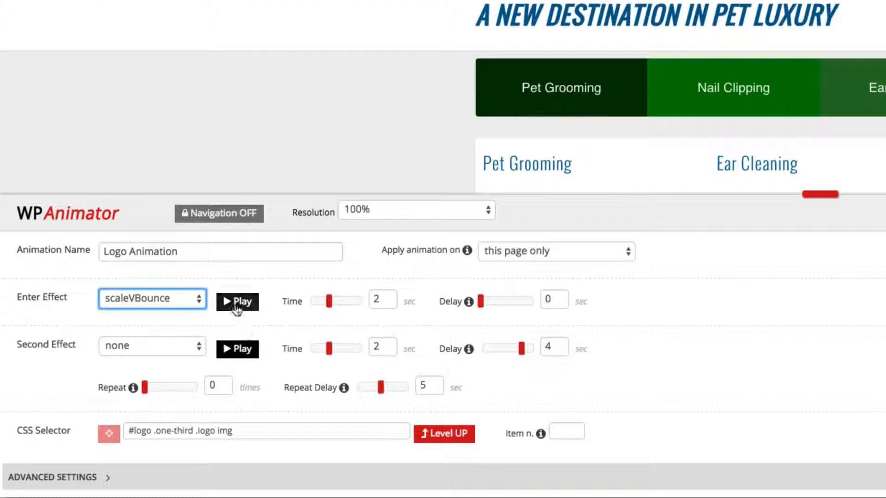
click(234, 307)
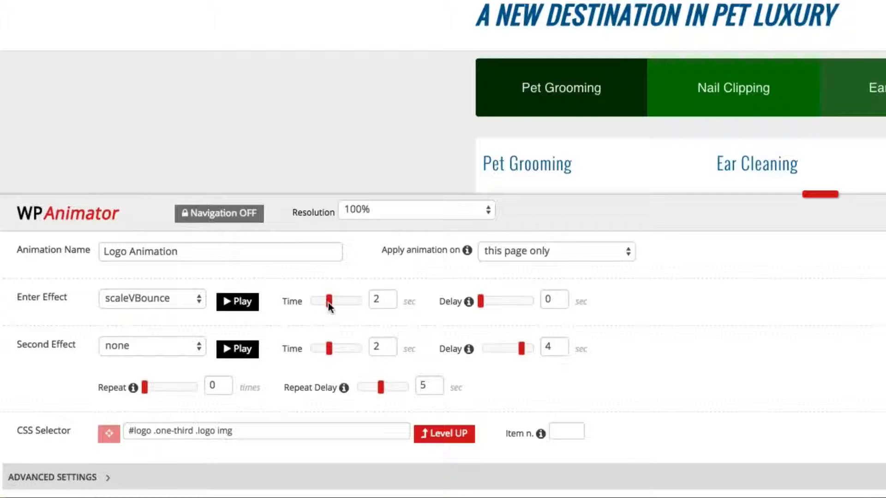
- Try enter effect times of 4.9 and 20 seconds, and return the time to 2 seconds
drag(328, 303, 351, 301)
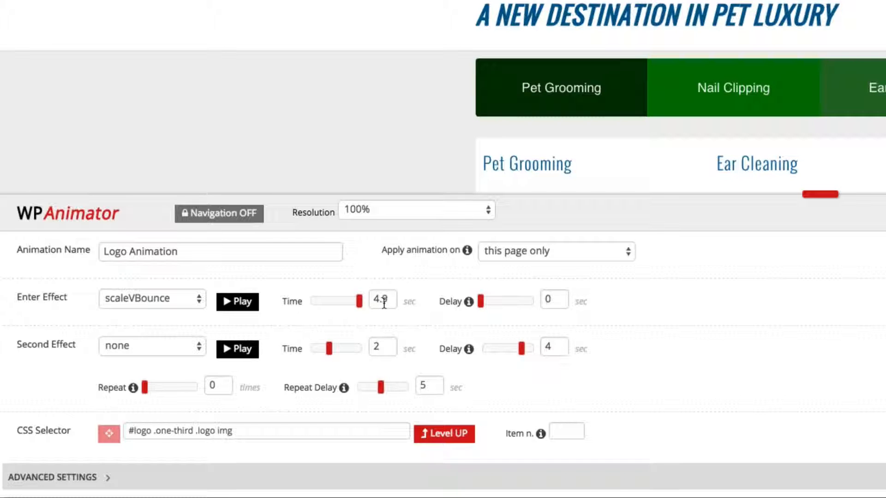
drag(387, 302, 372, 301)
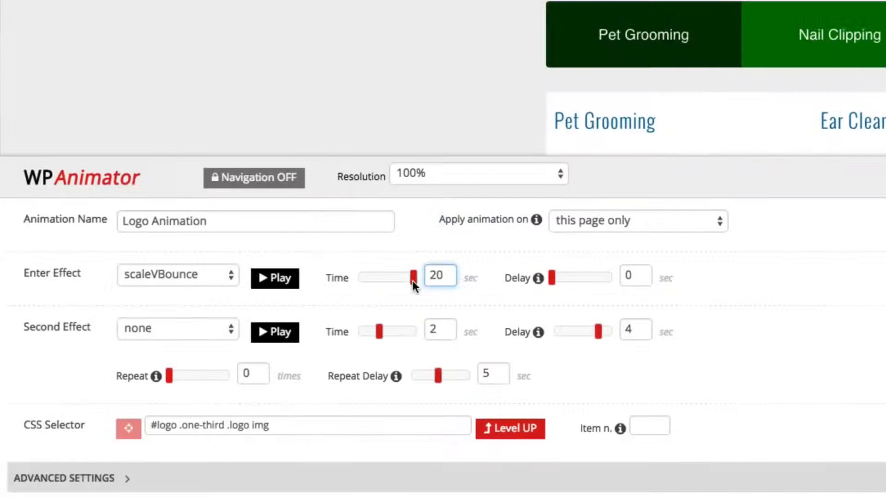
drag(413, 281, 382, 281)
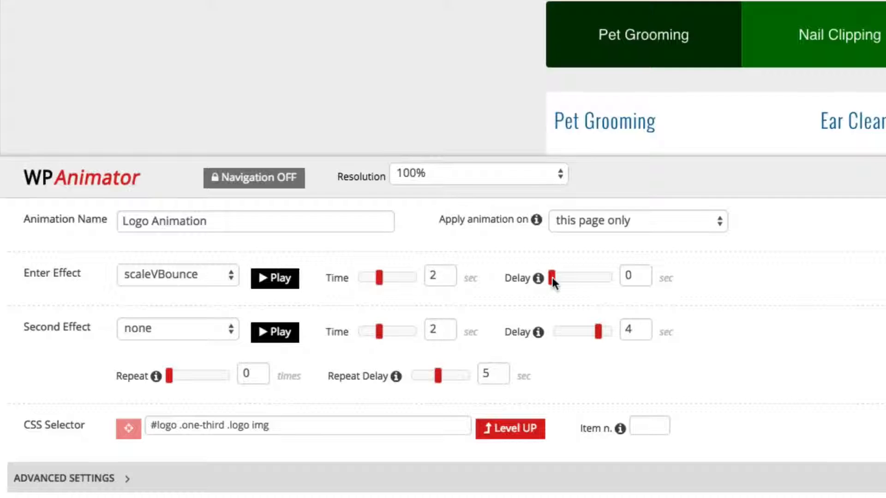
- Set the enter effect's delay to 20 seconds
drag(552, 278, 620, 276)
double_click(634, 275)
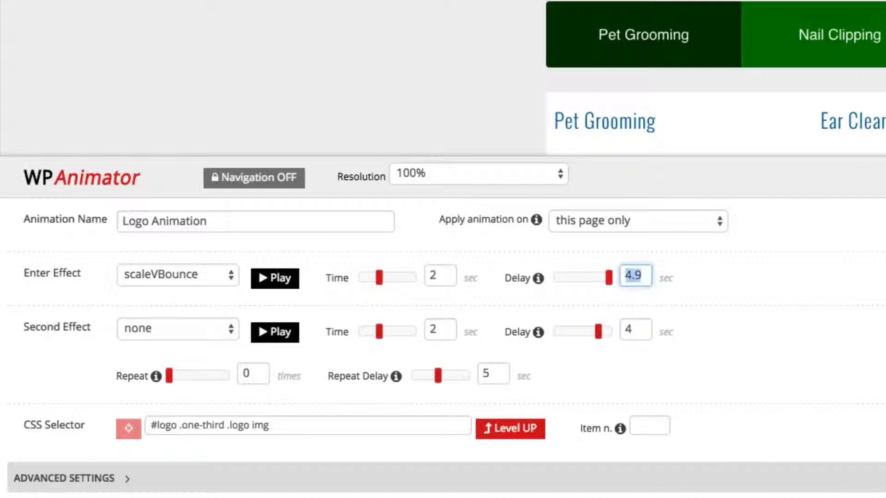
text(20)
- Set the logo's second effect to shakeRotate and play its preview
click(174, 329)
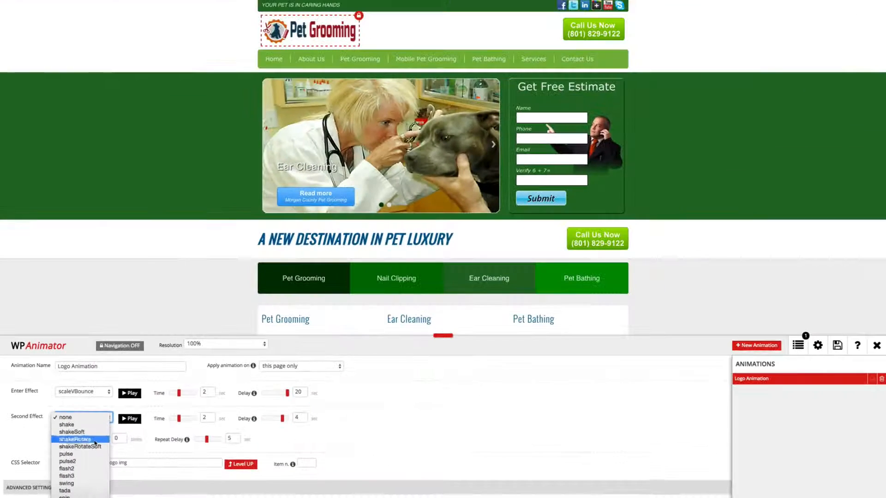
click(160, 375)
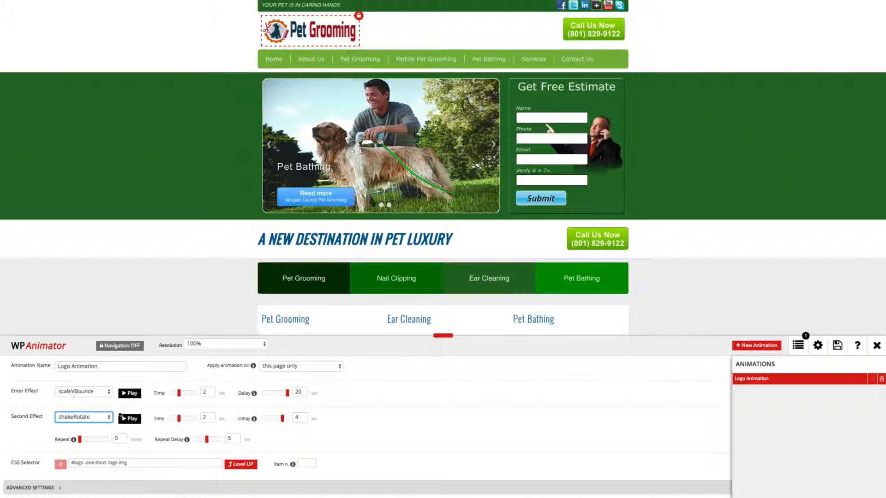
click(131, 419)
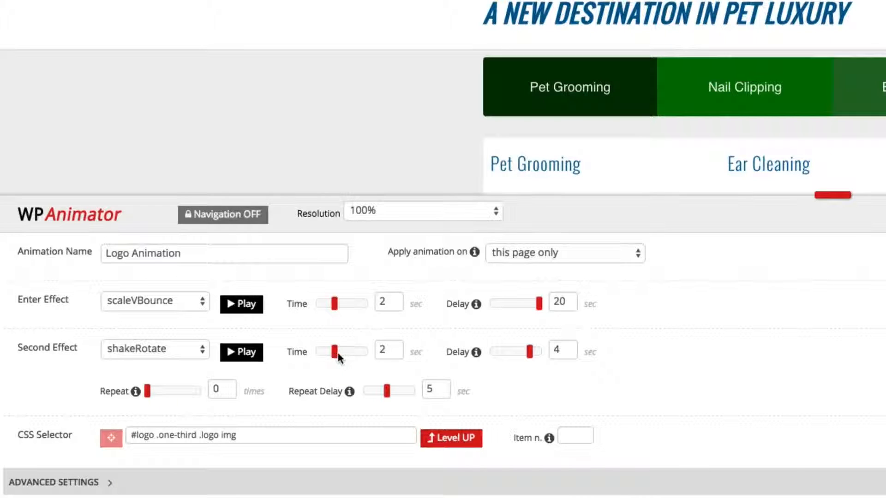
- Set the second effect's time to 2.4 seconds
drag(338, 356, 364, 353)
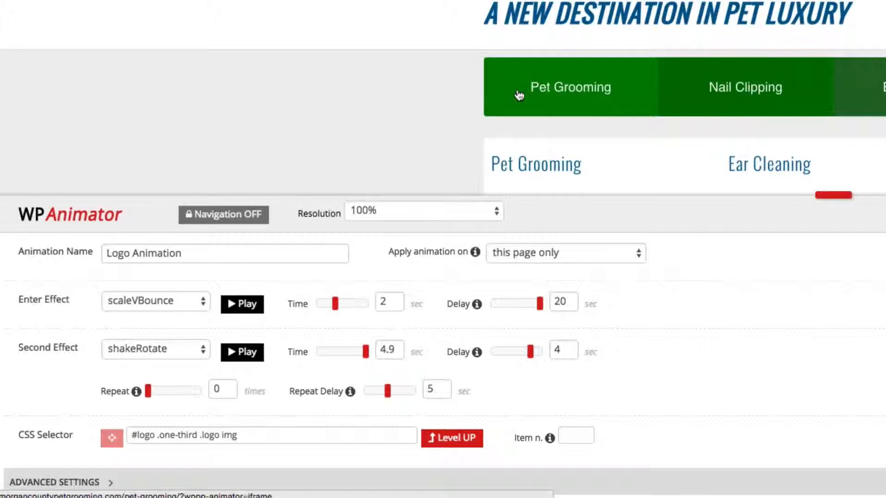
double_click(388, 351)
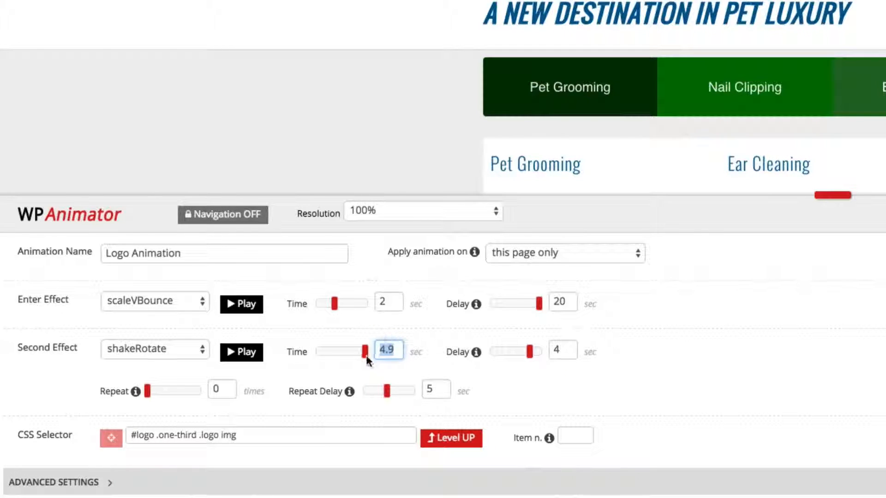
drag(362, 355, 339, 358)
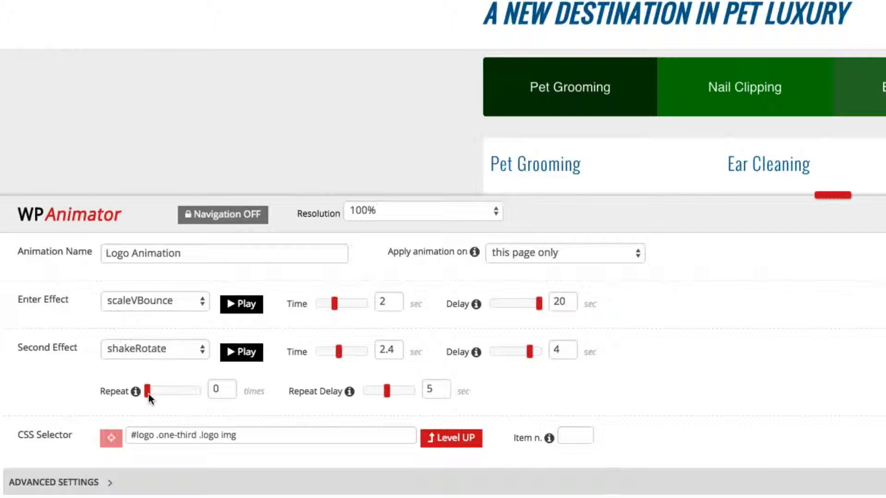
- Set the second effect to repeat 50 times with a repeat delay of 5.6 seconds
drag(148, 394, 190, 395)
mouse_move(387, 394)
mouse_down()
mouse_move(409, 391)
mouse_move(360, 393)
mouse_move(391, 400)
mouse_up()
double_click(228, 388)
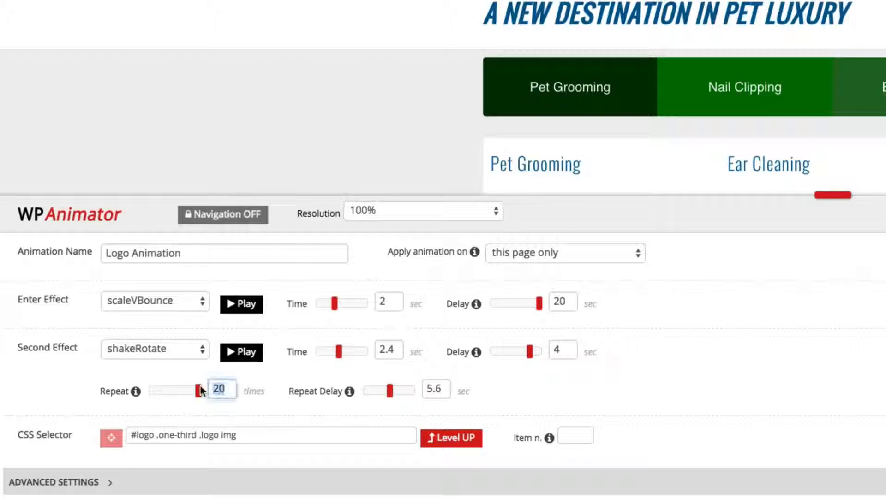
text(50)
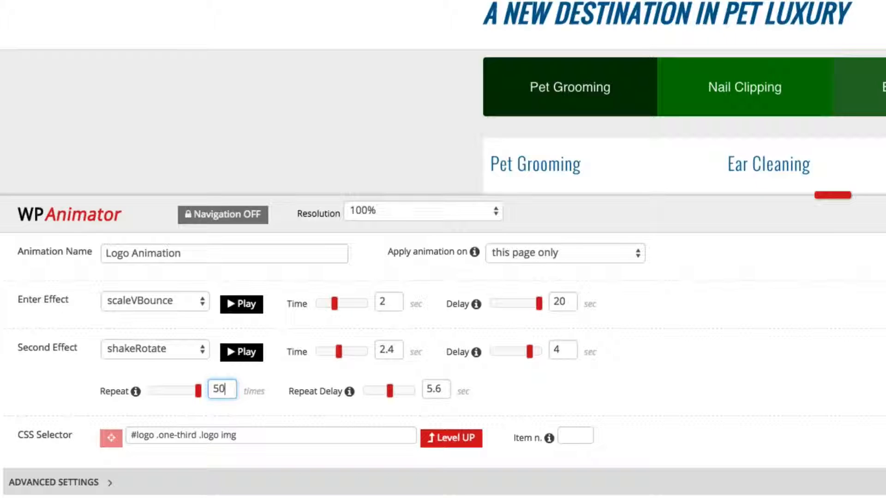